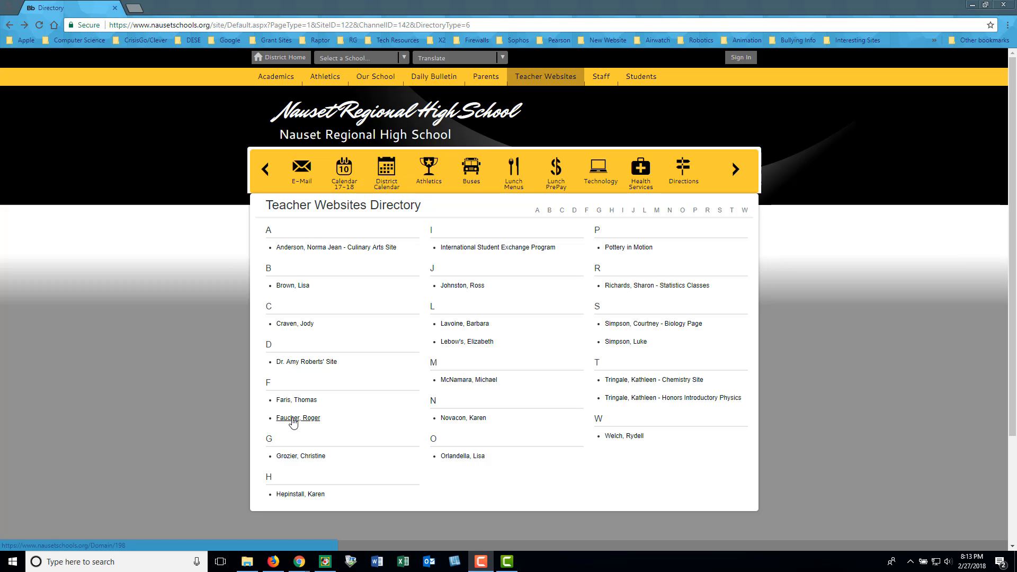
- Open the second teacher site listed under F and view its home, AP Physics, and Advanced Robotics Engineering & Technology pages
{"action": "left_click", "coordinate": [293, 419]}
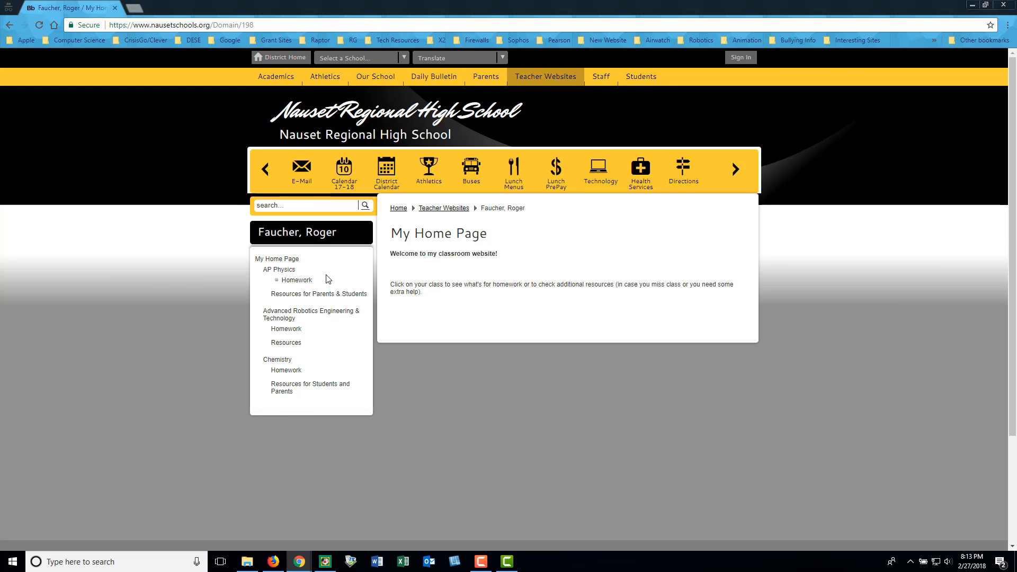
{"action": "left_click", "coordinate": [290, 261]}
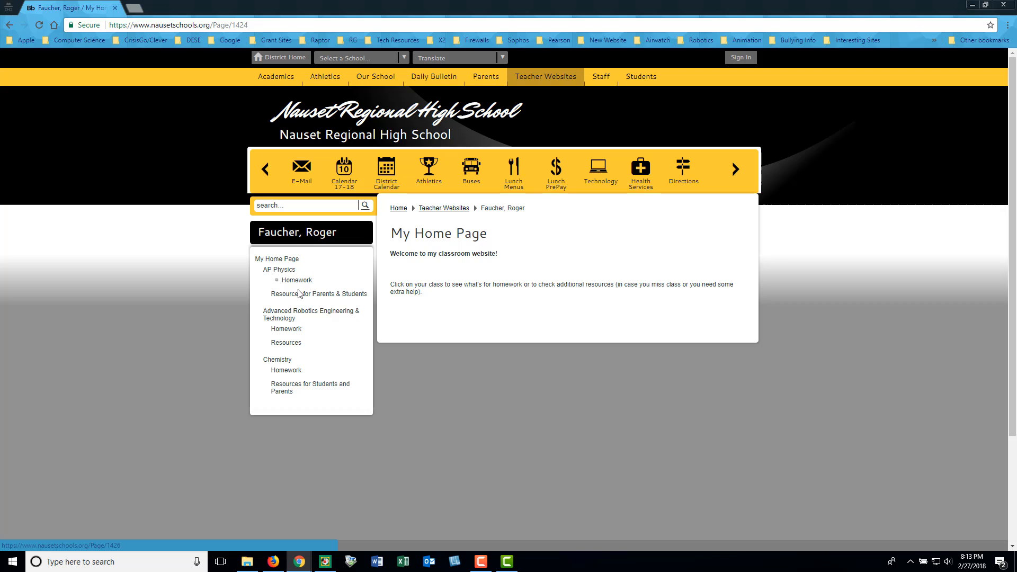
{"action": "left_click", "coordinate": [276, 269]}
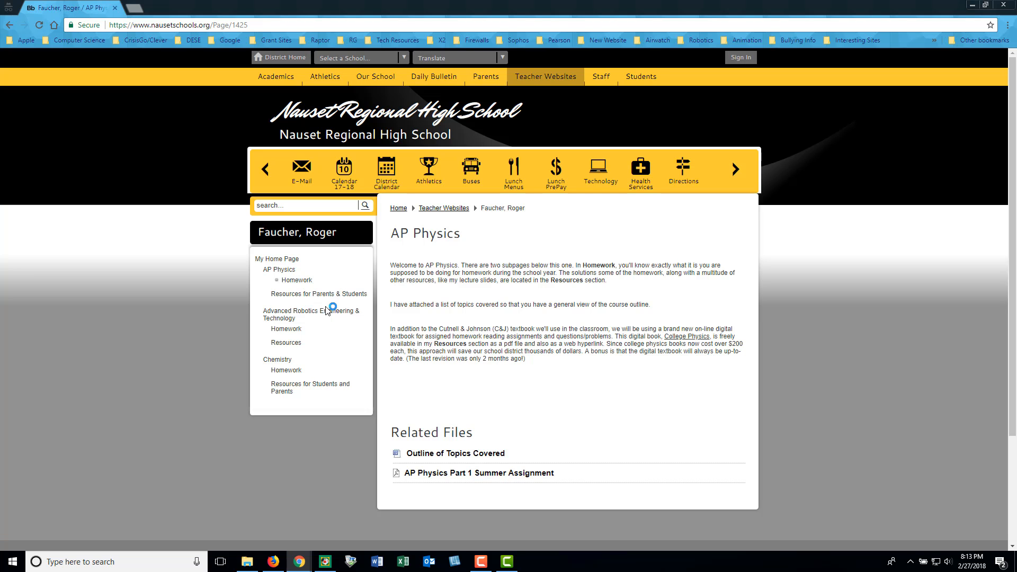
{"action": "left_click", "coordinate": [285, 316]}
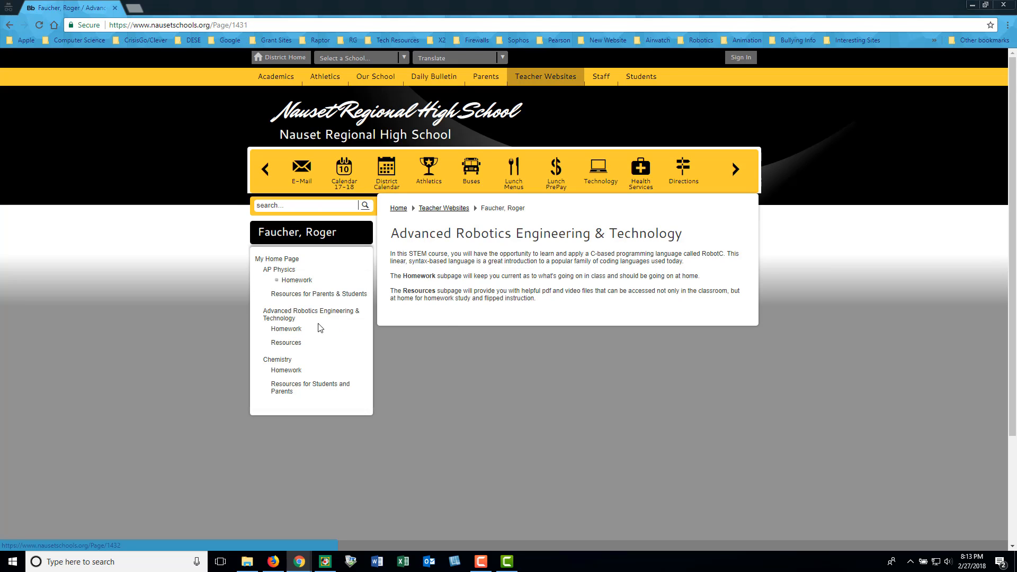
- Open the AP Physics Homework page, signing in with the class's student user name and account password
{"action": "left_click", "coordinate": [297, 281]}
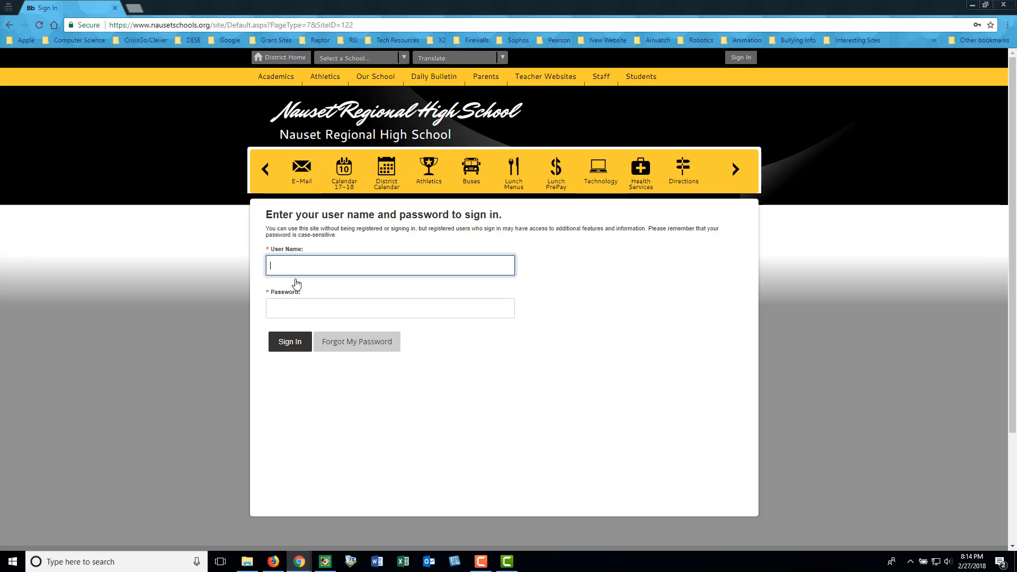
{"action": "type", "text": "faucher.student"}
{"action": "key", "text": "Tab"}
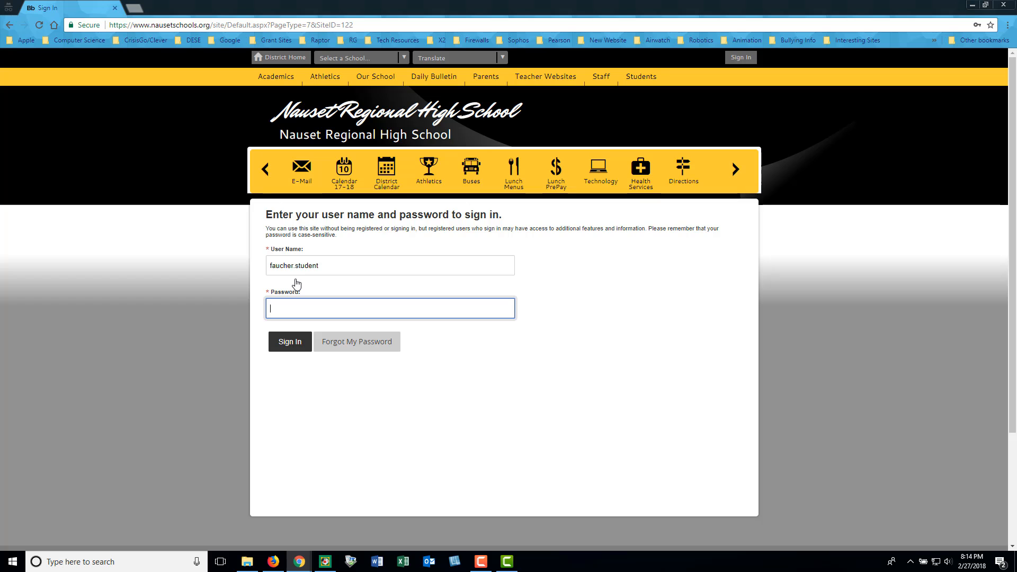
{"action": "type", "text": "••••••••••"}
{"action": "left_click", "coordinate": [290, 344]}
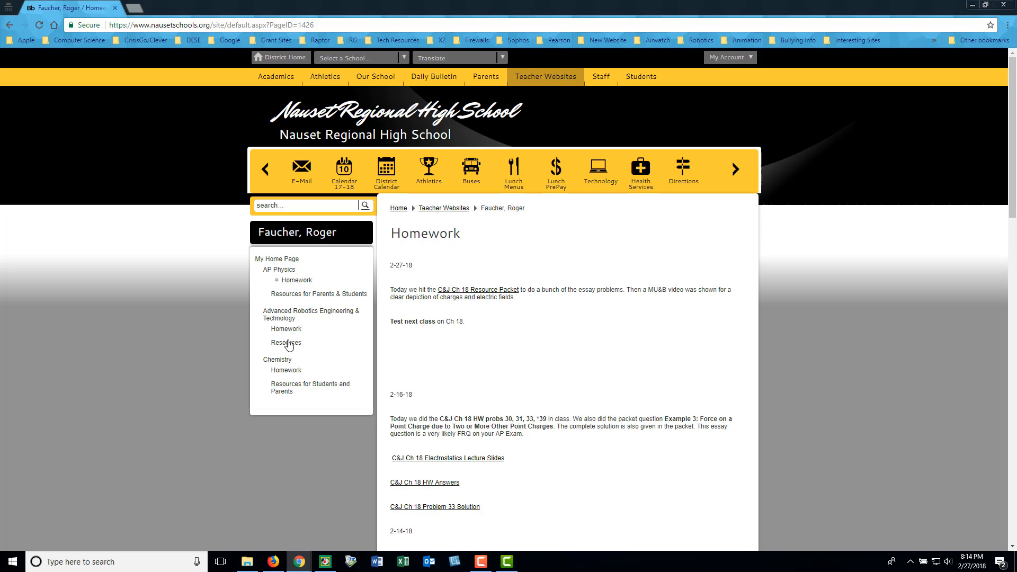
{"action": "left_click", "coordinate": [294, 281]}
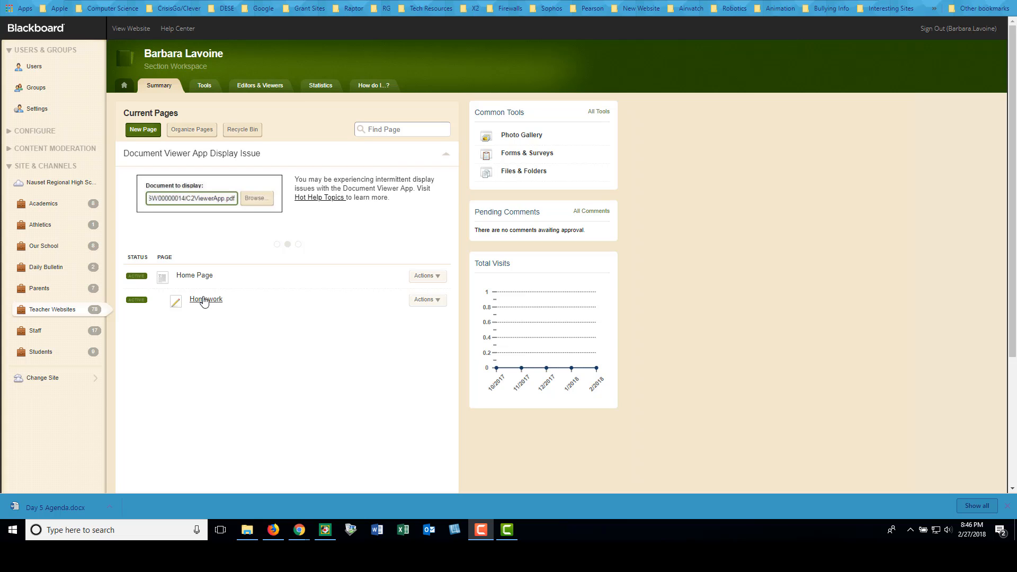
- Hide the existing Homework page from website navigation with no bullet image, and save its page options
{"action": "left_click", "coordinate": [440, 304]}
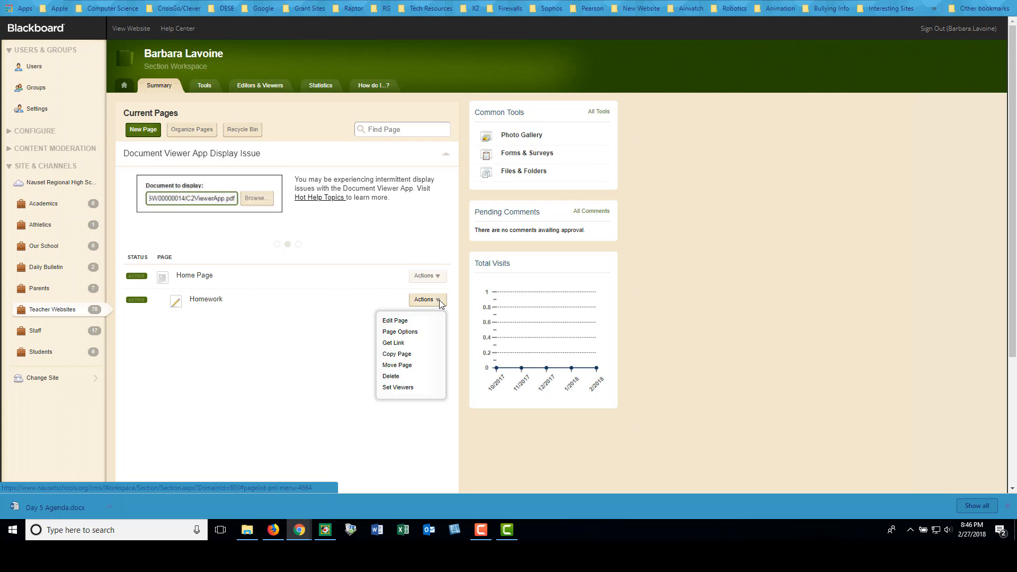
{"action": "left_click", "coordinate": [413, 332]}
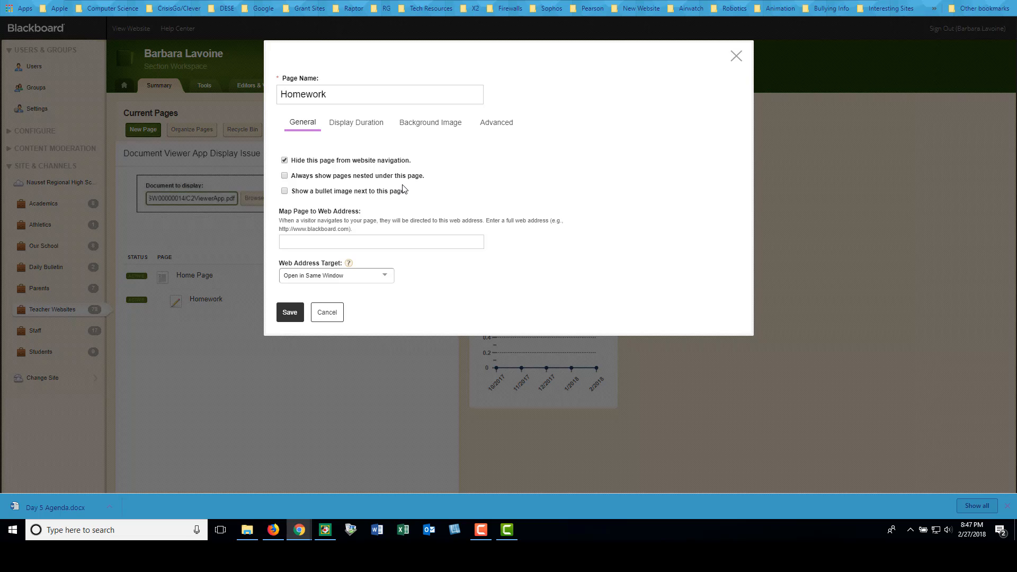
{"action": "left_click", "coordinate": [284, 191]}
{"action": "left_click", "coordinate": [286, 313]}
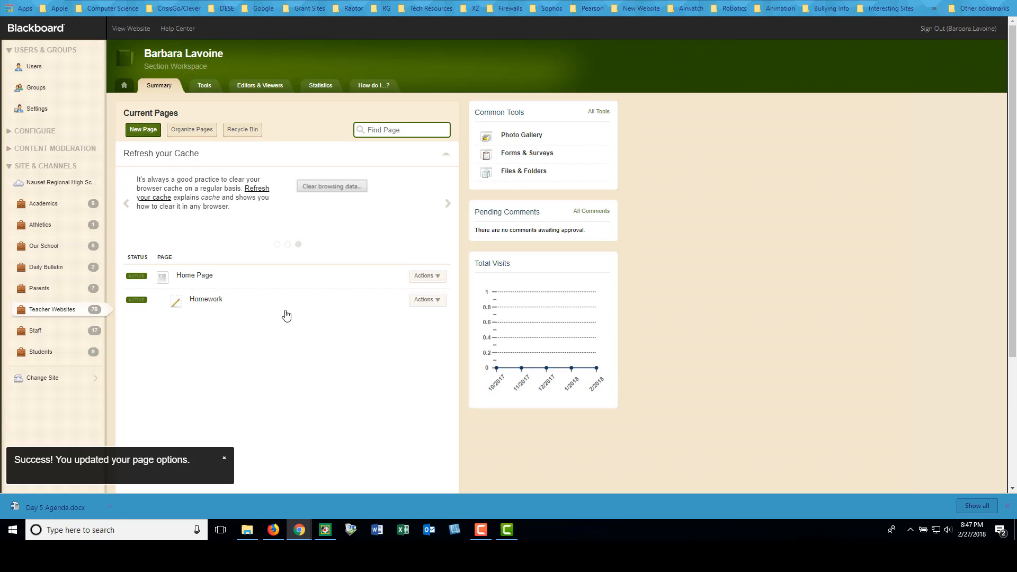
- Restrict the Homework page's viewers to the teacher's shared student account, found by last name, and preview the published website
{"action": "left_click", "coordinate": [437, 300]}
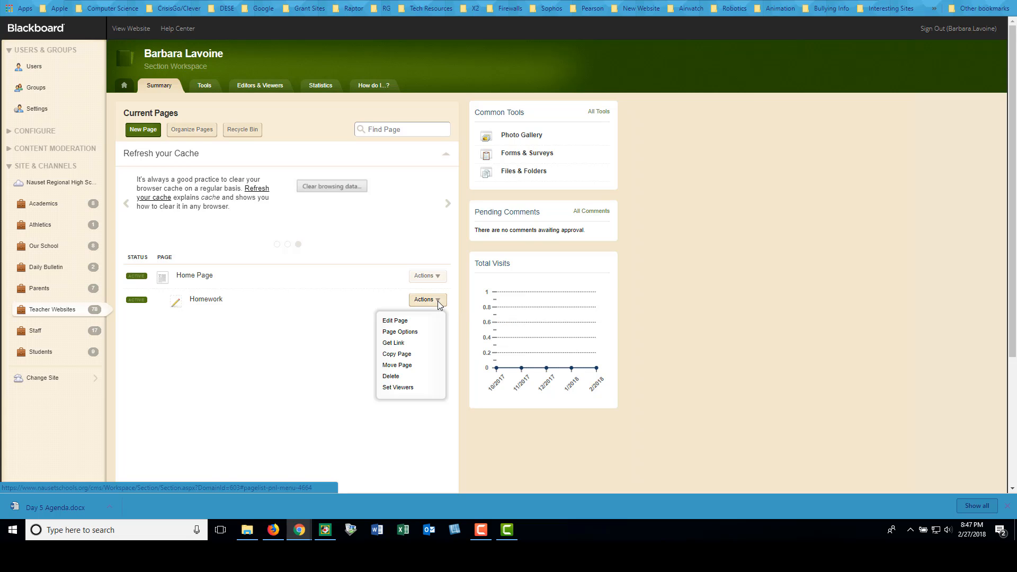
{"action": "left_click", "coordinate": [406, 388]}
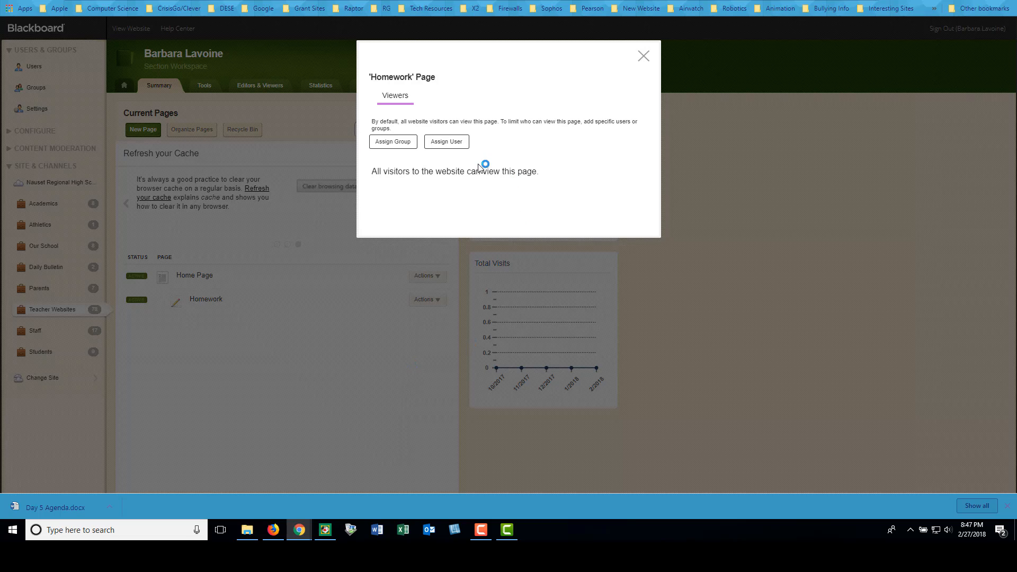
{"action": "left_click", "coordinate": [448, 144]}
{"action": "left_click", "coordinate": [314, 100]}
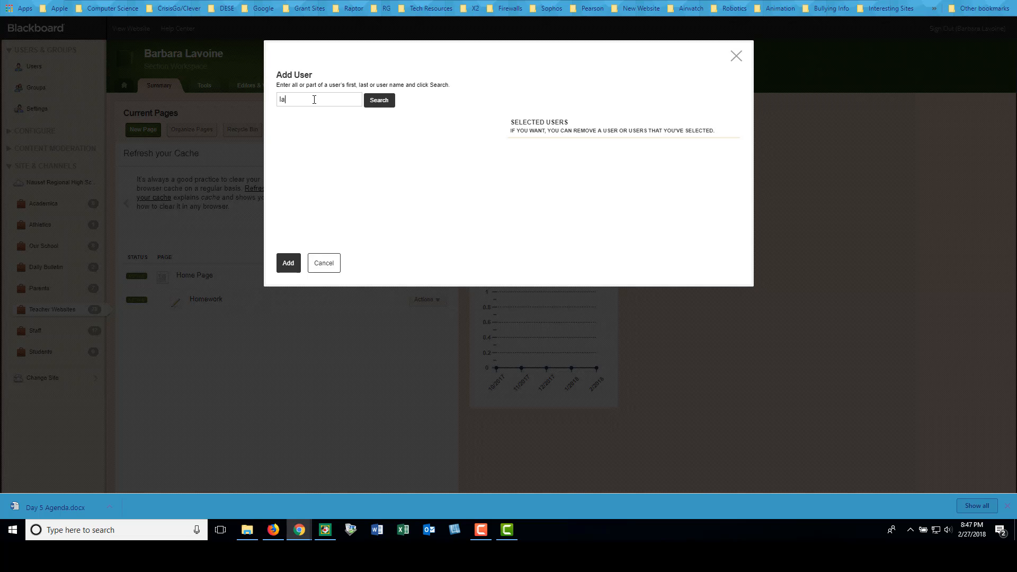
{"action": "type", "text": "lavoine"}
{"action": "left_click", "coordinate": [378, 103]}
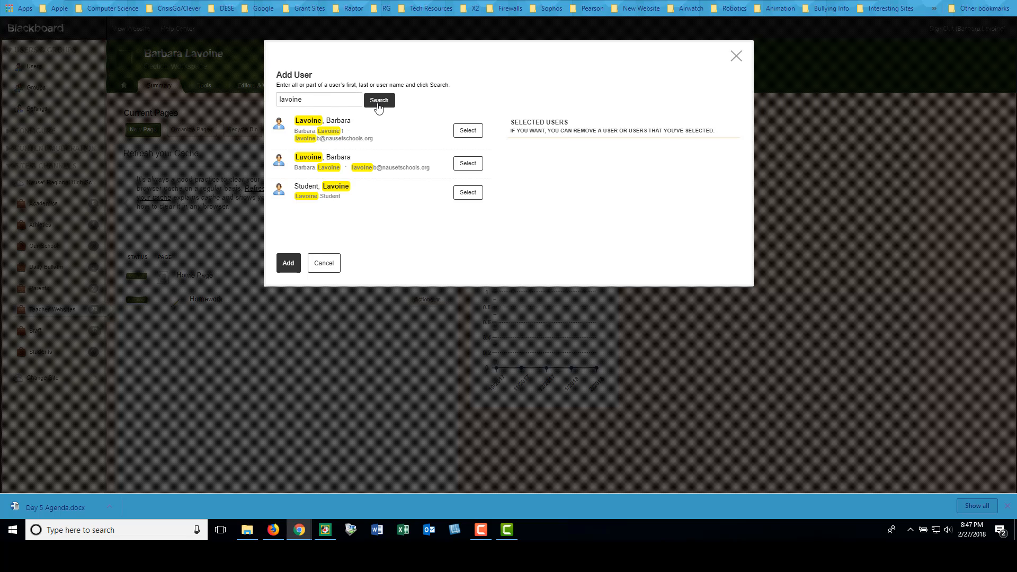
{"action": "left_click", "coordinate": [467, 192]}
{"action": "left_click", "coordinate": [285, 264]}
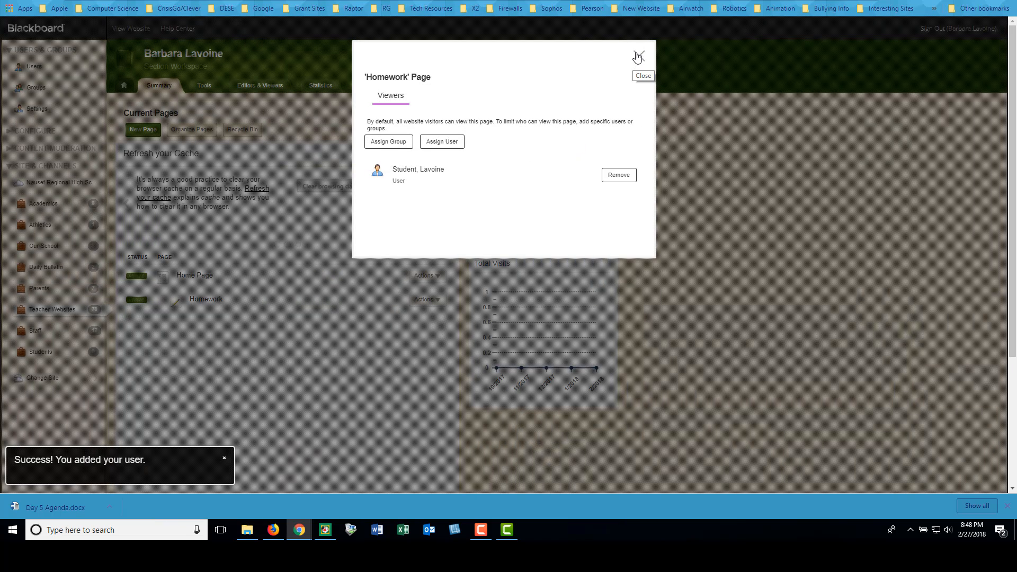
{"action": "left_click", "coordinate": [637, 56]}
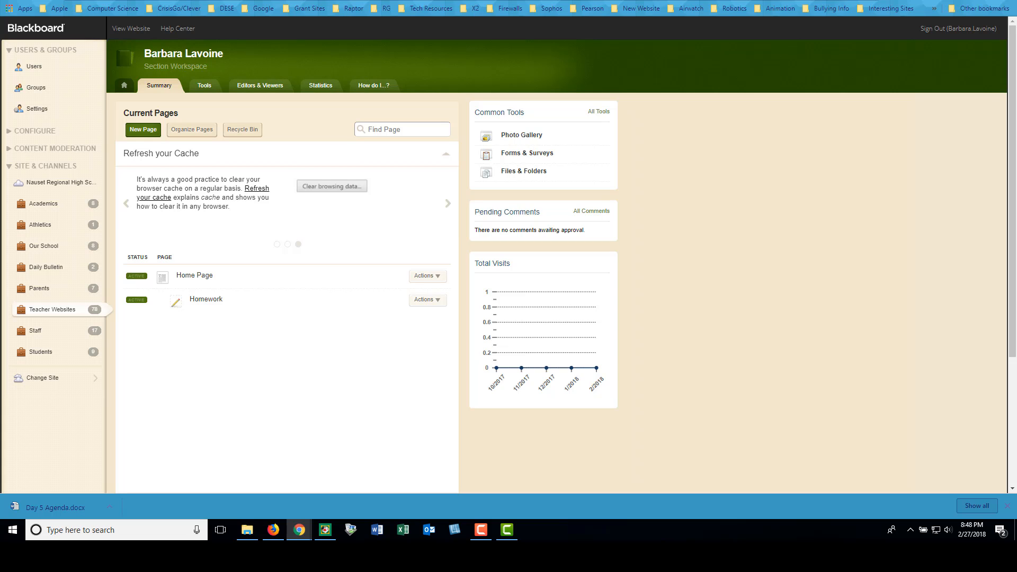
{"action": "left_click", "coordinate": [136, 31]}
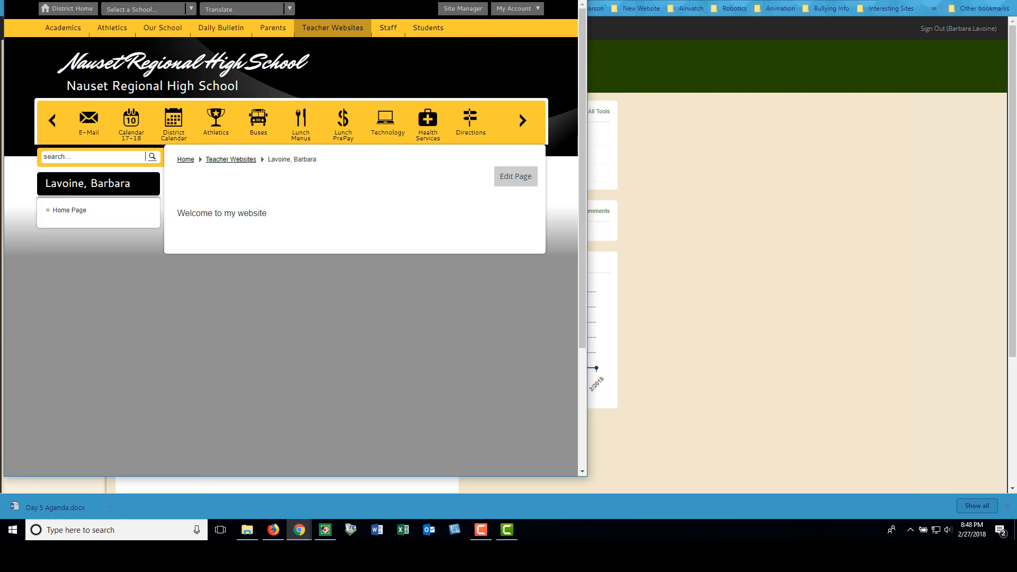
{"action": "key", "text": "ctrl+w"}
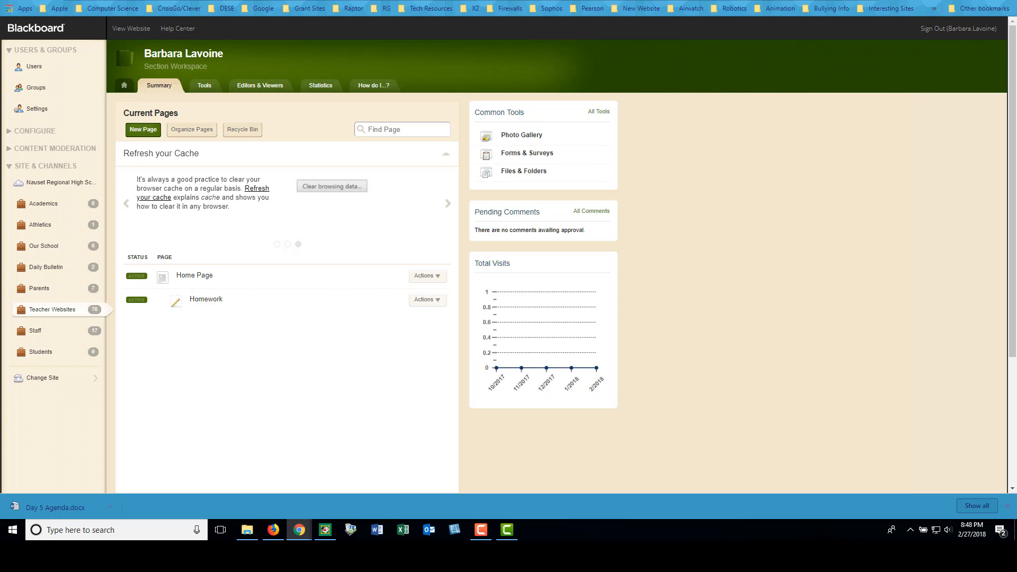
- Create a new page named Homework using the Blank Page type and close its editor without adding any apps
{"action": "left_click", "coordinate": [143, 129]}
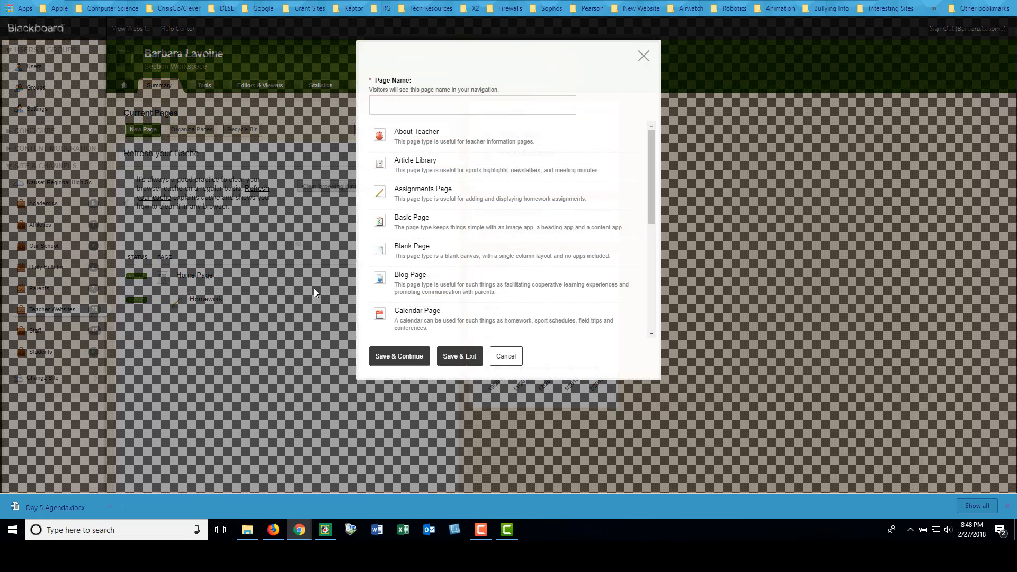
{"action": "left_click", "coordinate": [412, 104]}
{"action": "type", "text": "Hom"}
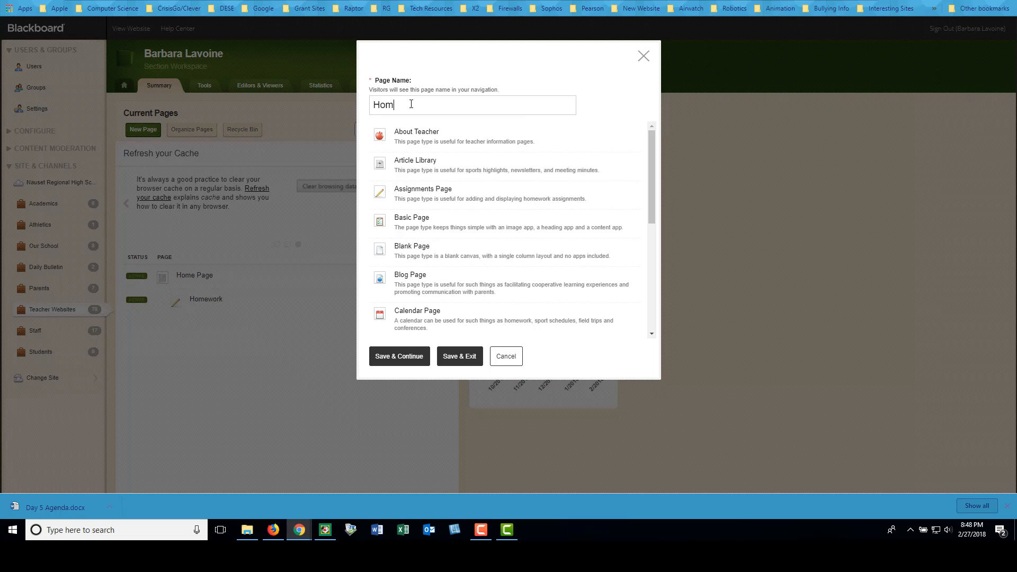
{"action": "type", "text": "ework"}
{"action": "left_click", "coordinate": [405, 255]}
{"action": "left_click", "coordinate": [401, 357]}
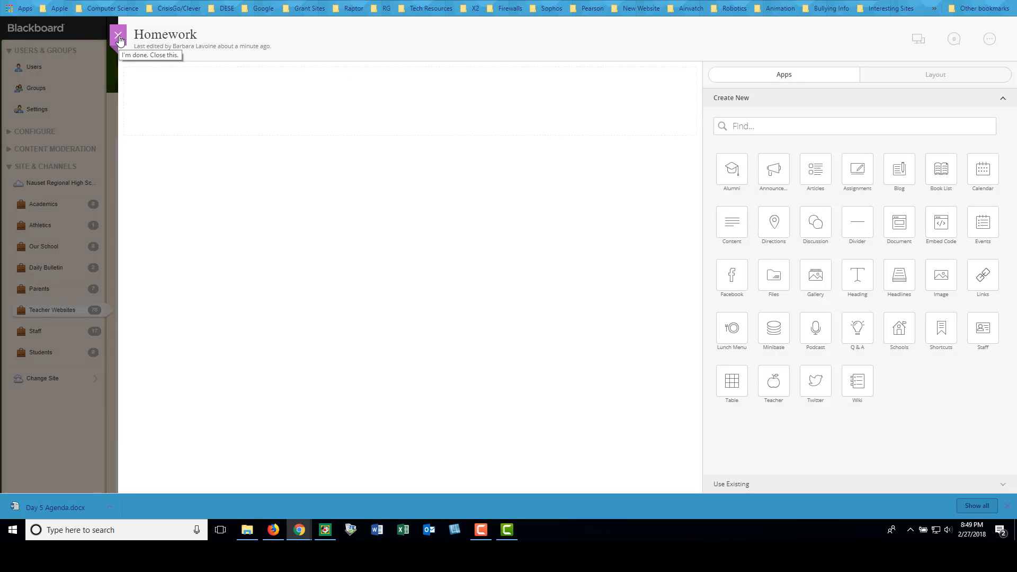
{"action": "left_click", "coordinate": [119, 38]}
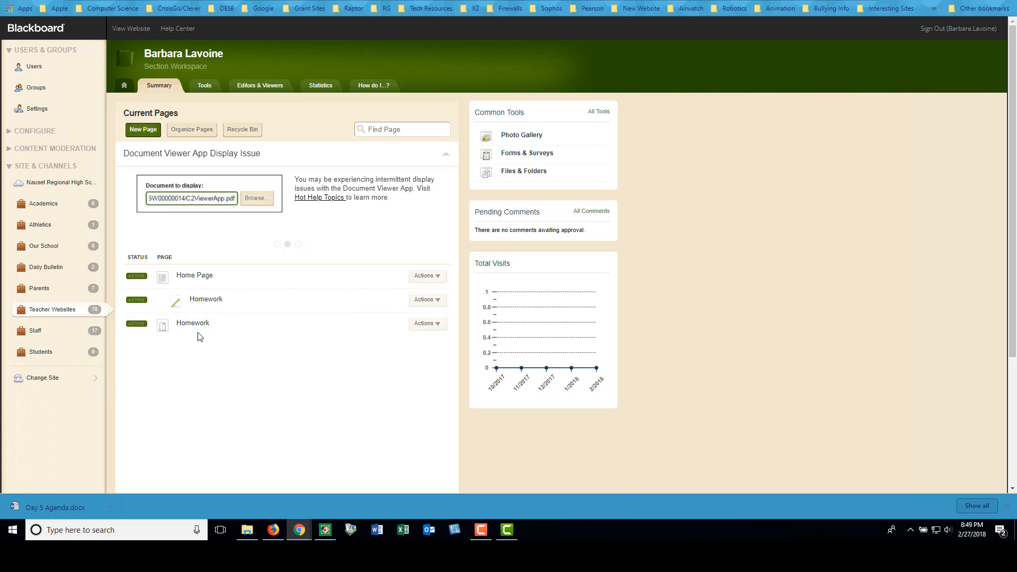
- Nest the new blank Homework page under Home Page, above the original Homework page, and save the page order
{"action": "left_click", "coordinate": [186, 134]}
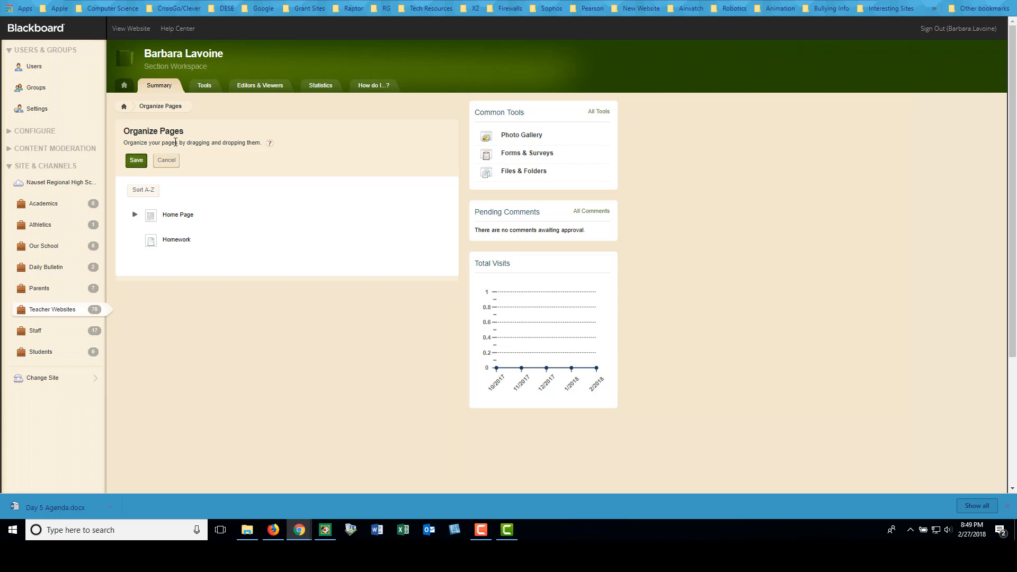
{"action": "left_click", "coordinate": [134, 216]}
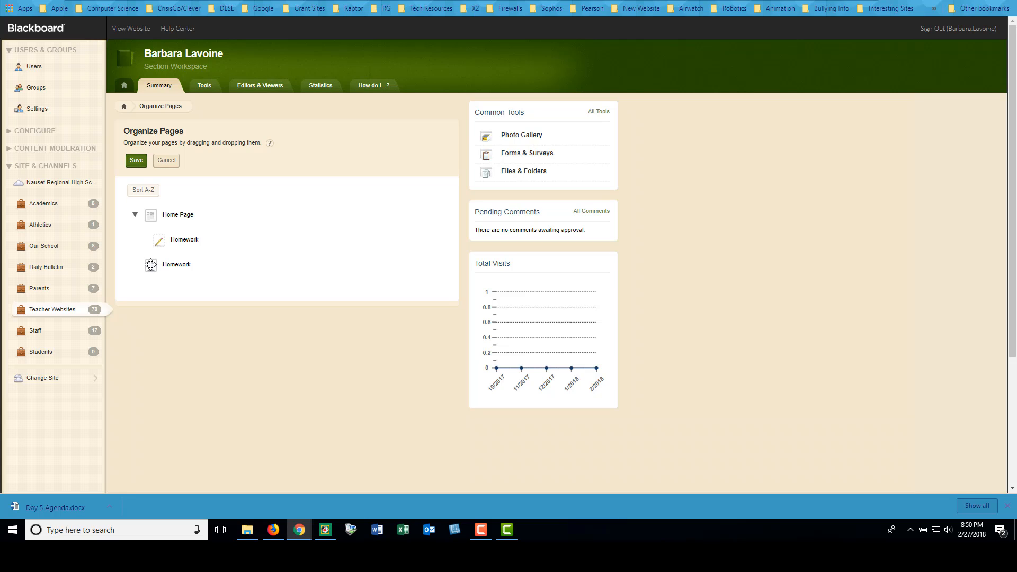
{"action": "left_click_drag", "start_coordinate": [151, 265], "coordinate": [149, 227]}
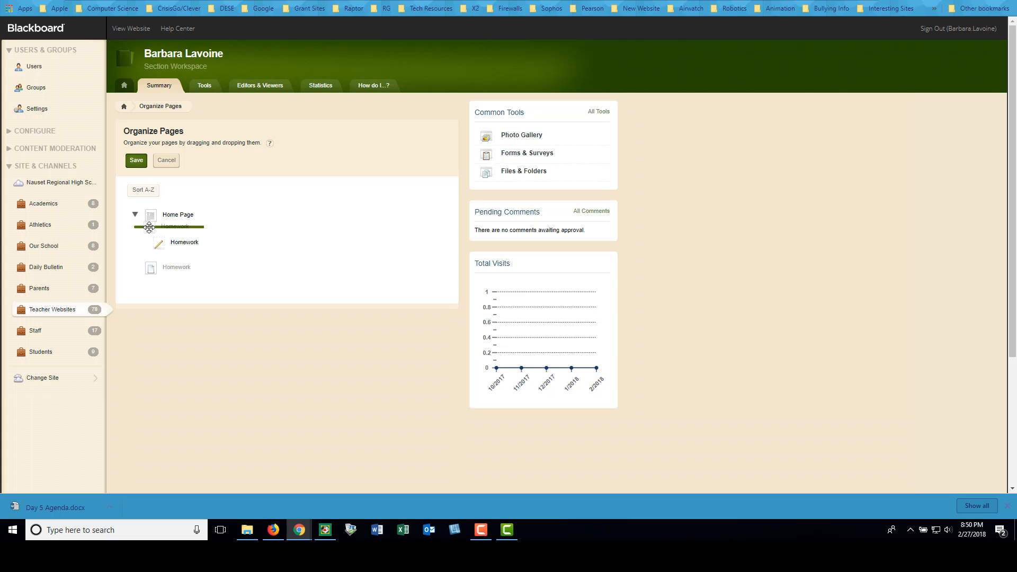
{"action": "left_click_drag", "start_coordinate": [150, 227], "coordinate": [150, 226]}
{"action": "left_click_drag", "start_coordinate": [151, 226], "coordinate": [150, 224]}
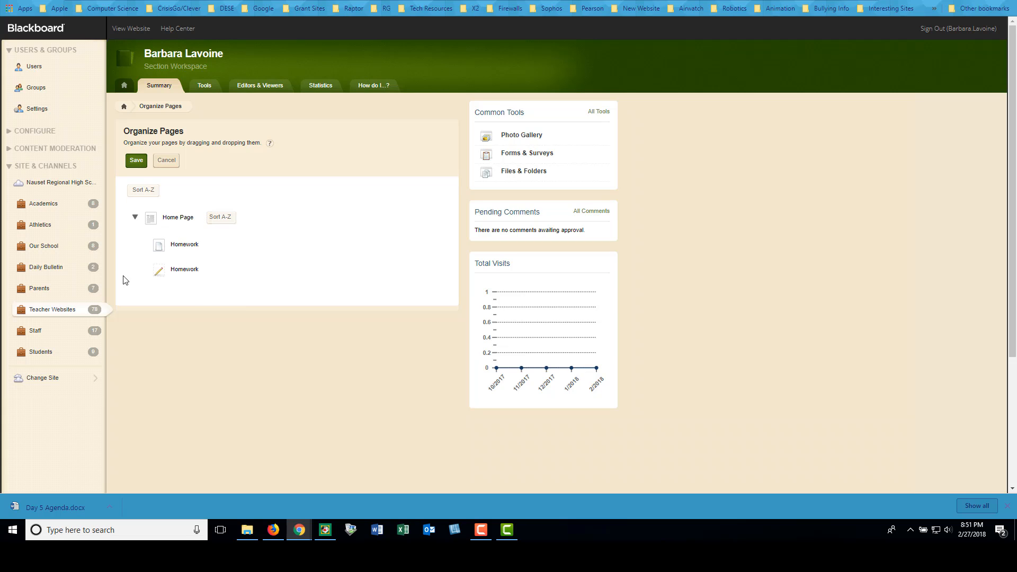
{"action": "left_click", "coordinate": [136, 161]}
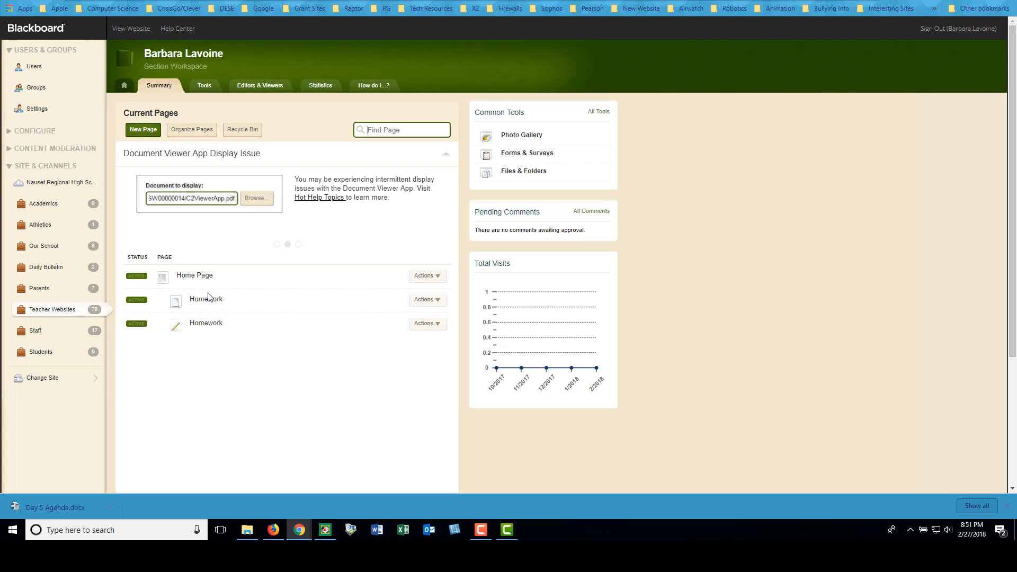
- Copy the full web address of the original assignments-type Homework page to the clipboard
{"action": "left_click", "coordinate": [439, 328]}
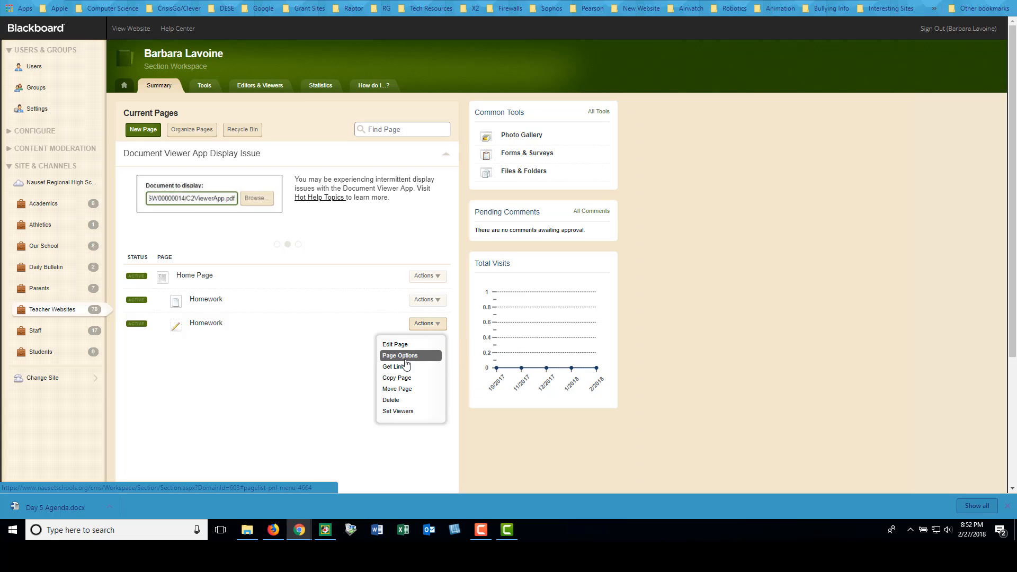
{"action": "left_click", "coordinate": [392, 369]}
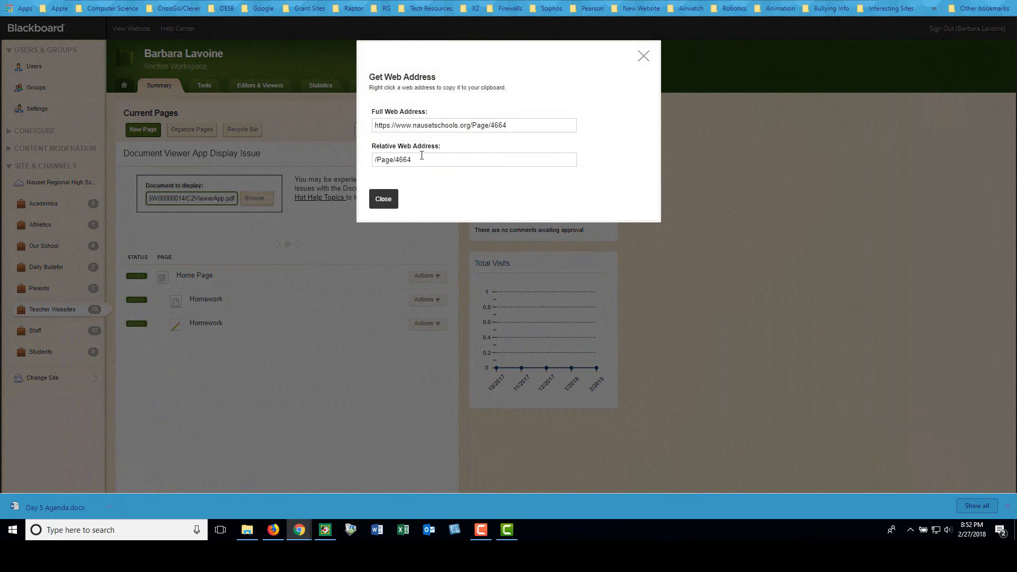
{"action": "left_click", "coordinate": [515, 125]}
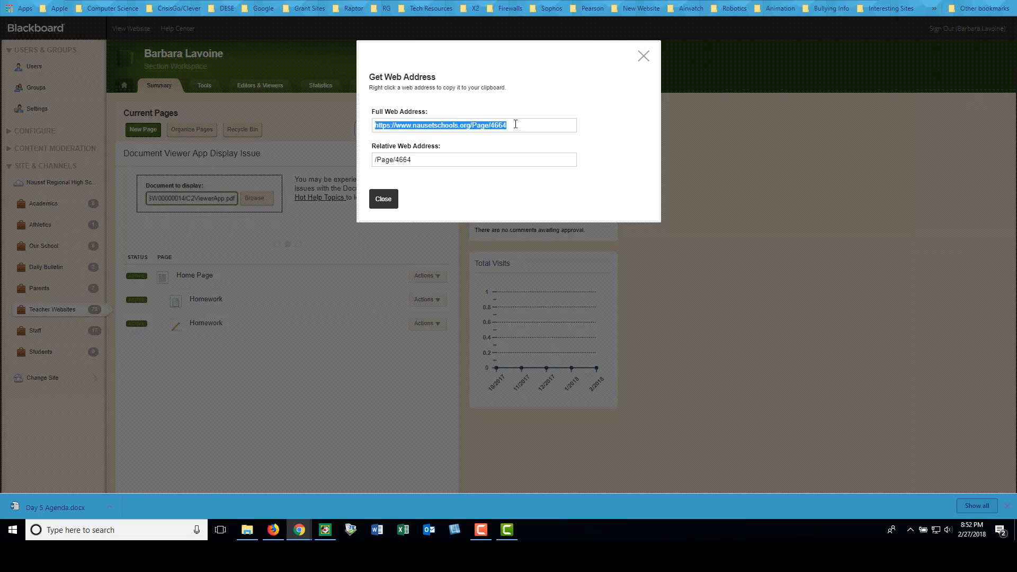
{"action": "right_click", "coordinate": [515, 126]}
{"action": "left_click", "coordinate": [535, 130]}
{"action": "left_click", "coordinate": [384, 199]}
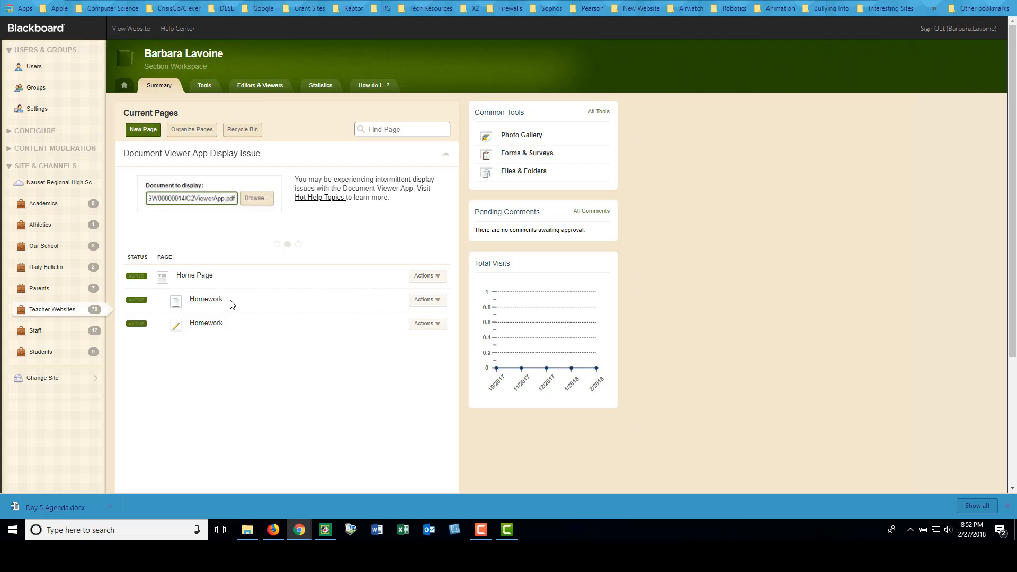
{"action": "left_click", "coordinate": [439, 301]}
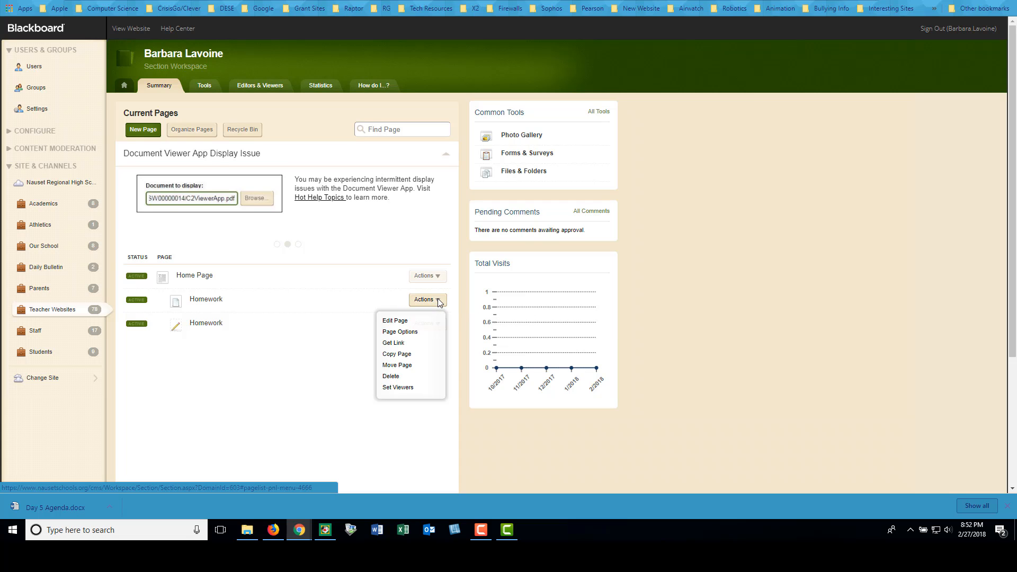
{"action": "left_click", "coordinate": [409, 332]}
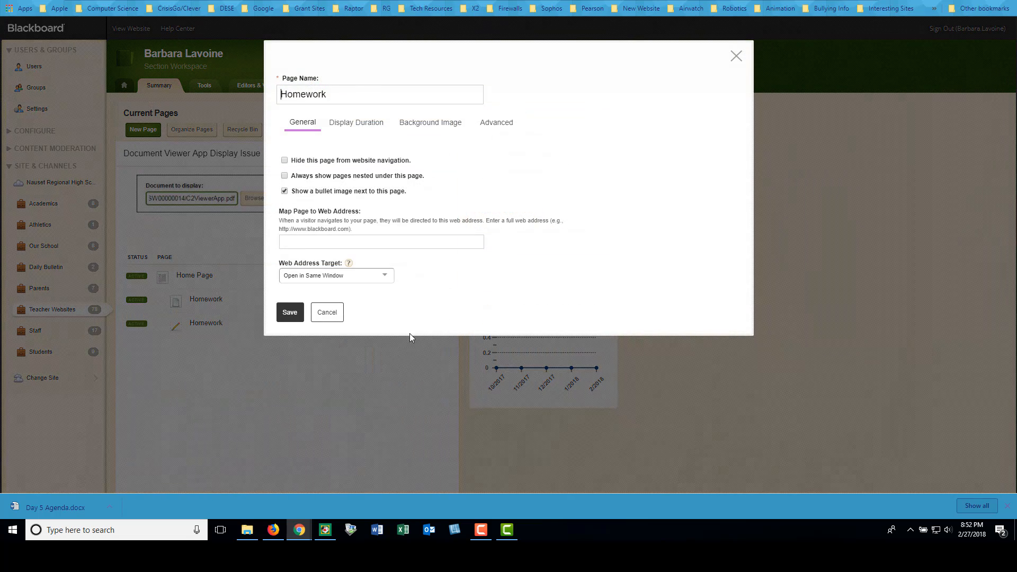
{"action": "right_click", "coordinate": [310, 241]}
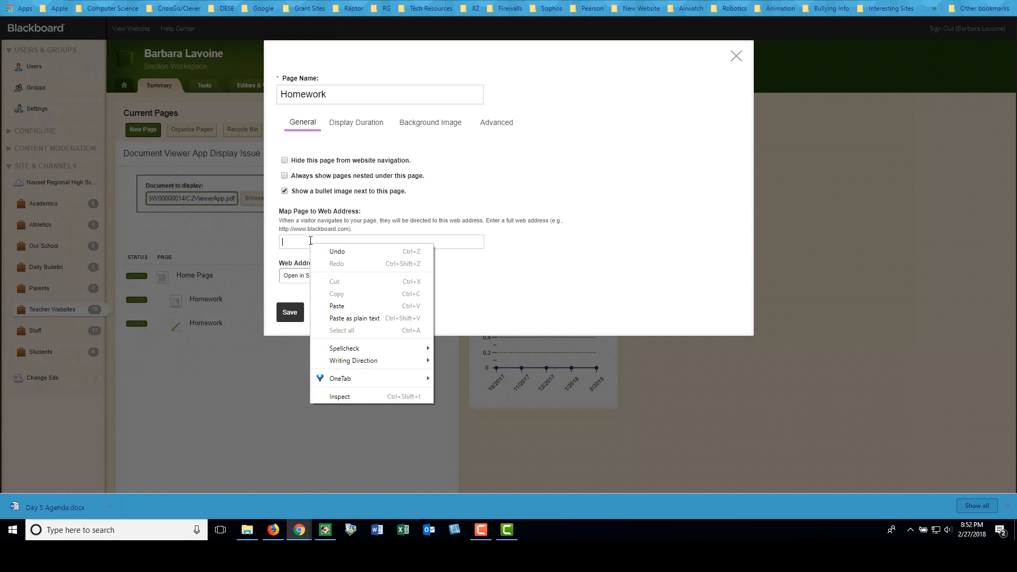
{"action": "left_click", "coordinate": [347, 307]}
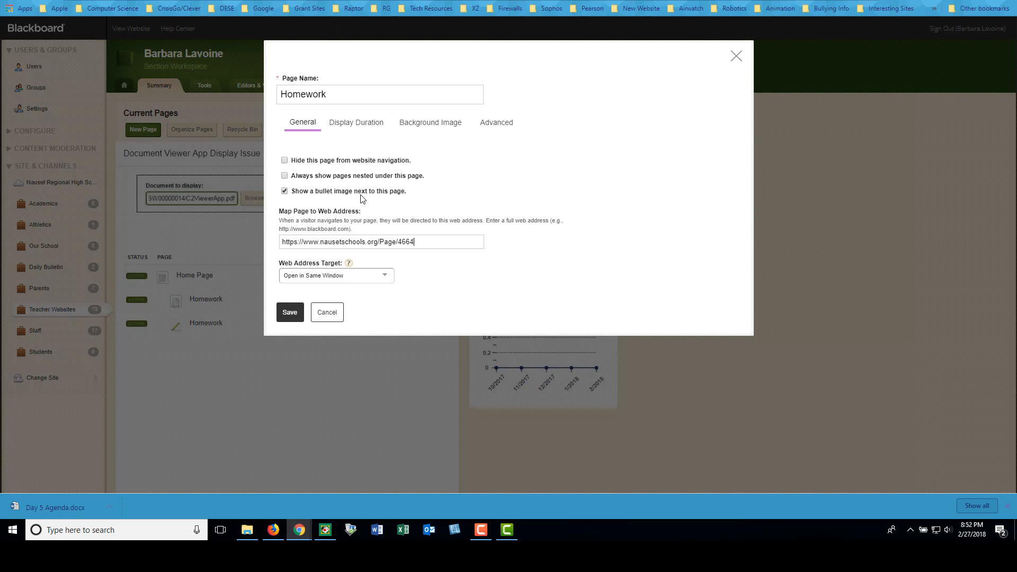
{"action": "left_click", "coordinate": [287, 315]}
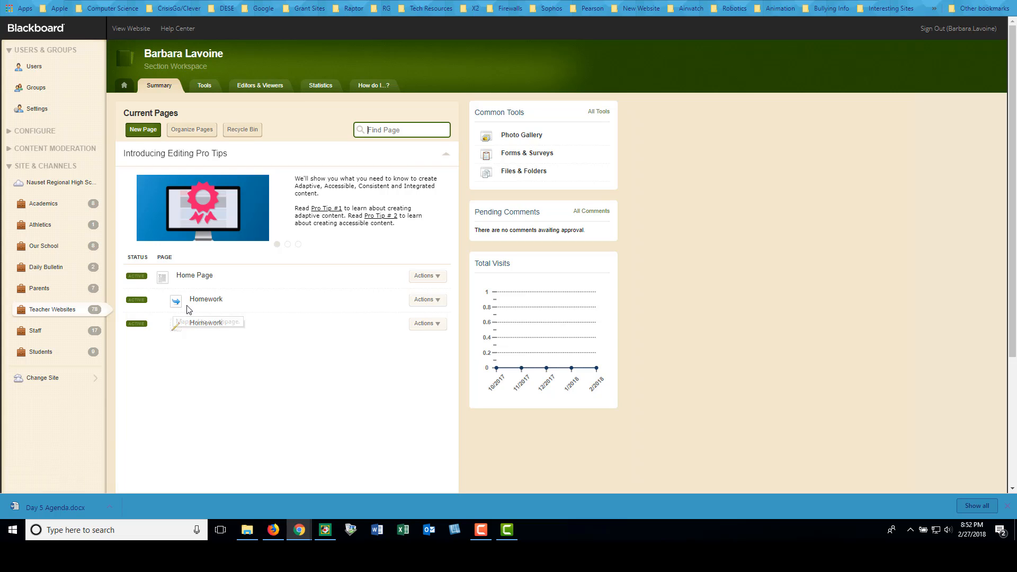
{"action": "mouse_move", "coordinate": [174, 306]}
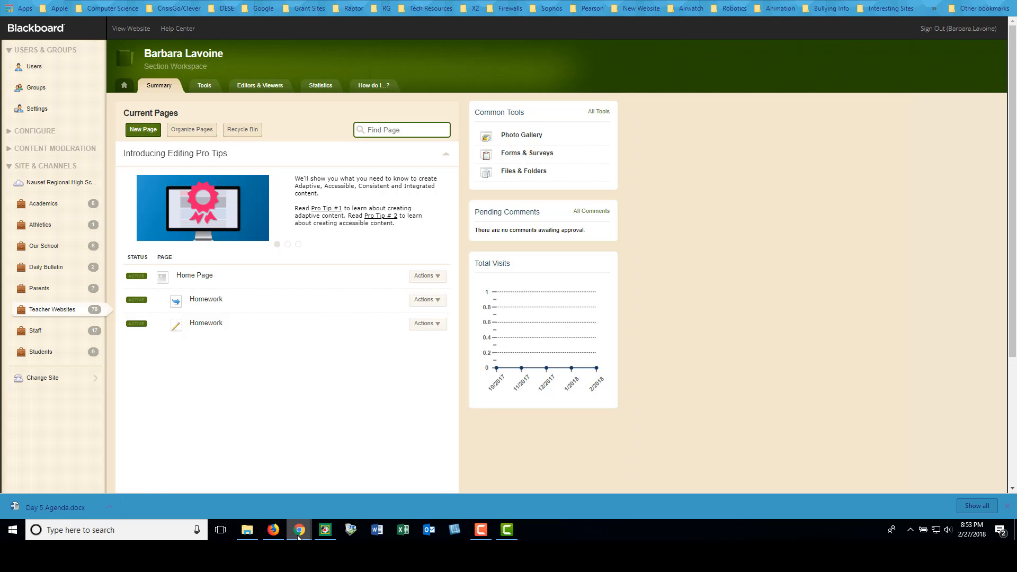
- Switch to the published Teacher Websites Directory, open the teacher's website and follow its Homework link to test the mapping
{"action": "mouse_move", "coordinate": [299, 537]}
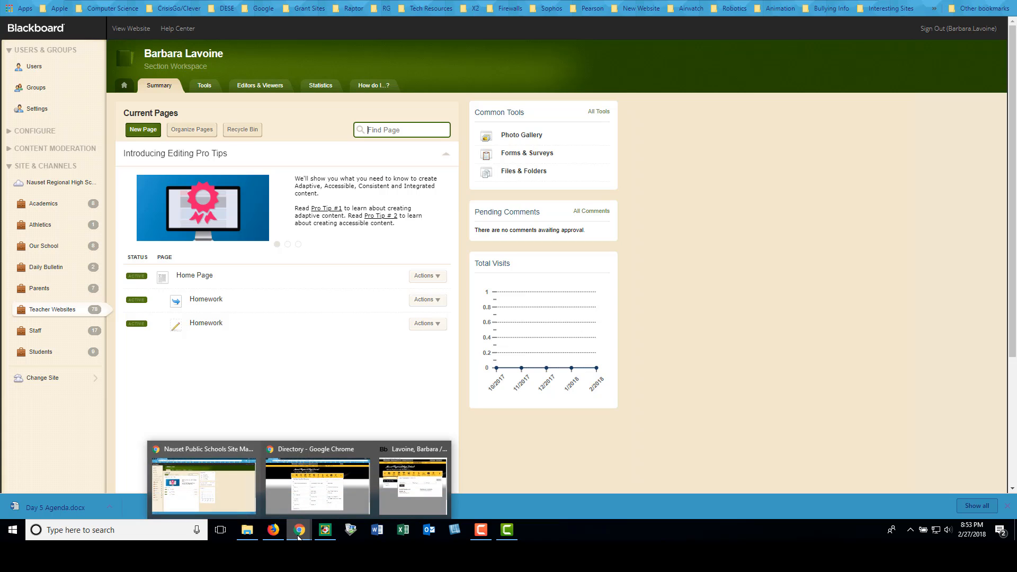
{"action": "left_click", "coordinate": [354, 502]}
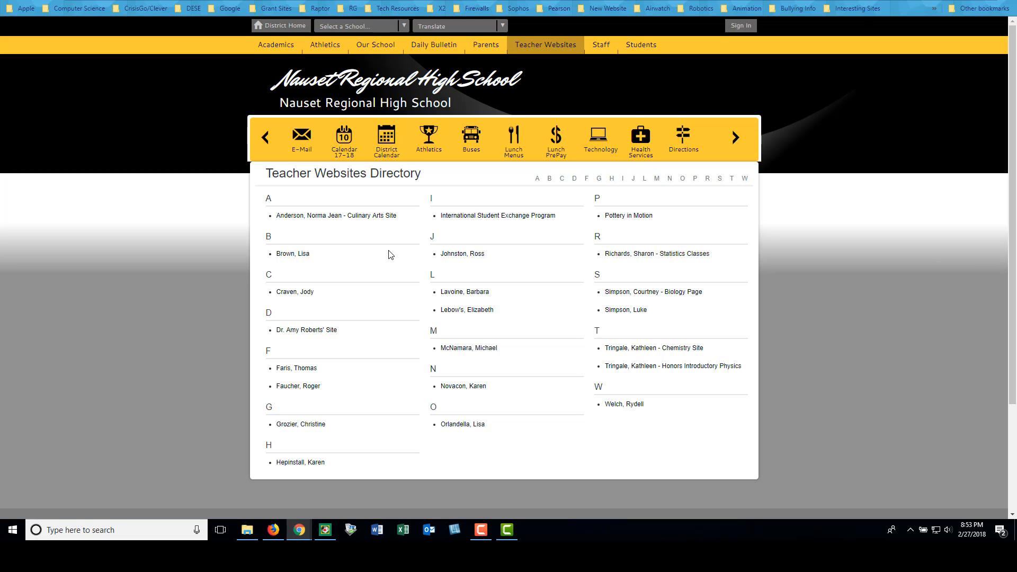
{"action": "left_click", "coordinate": [454, 293]}
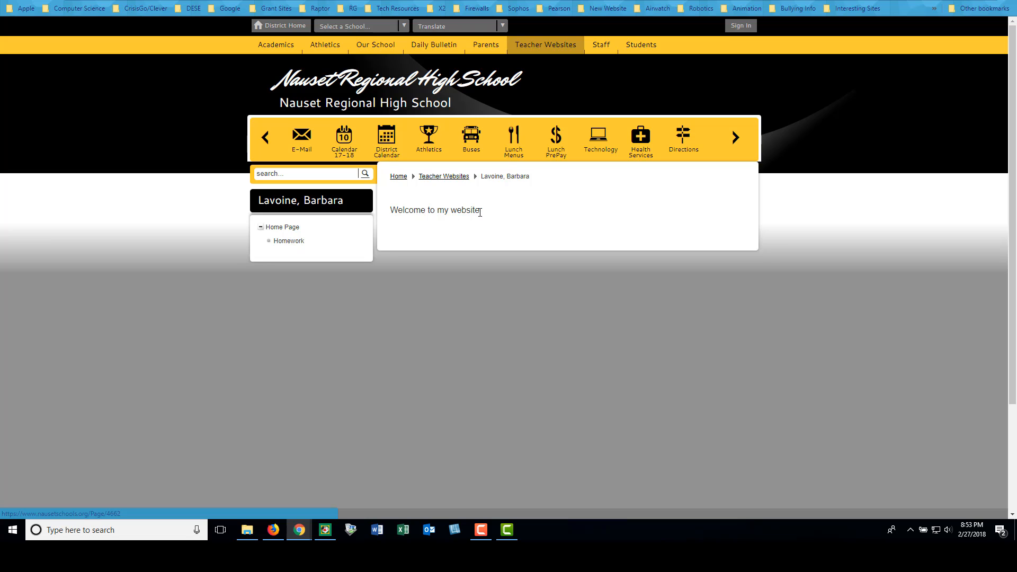
{"action": "left_click", "coordinate": [287, 242]}
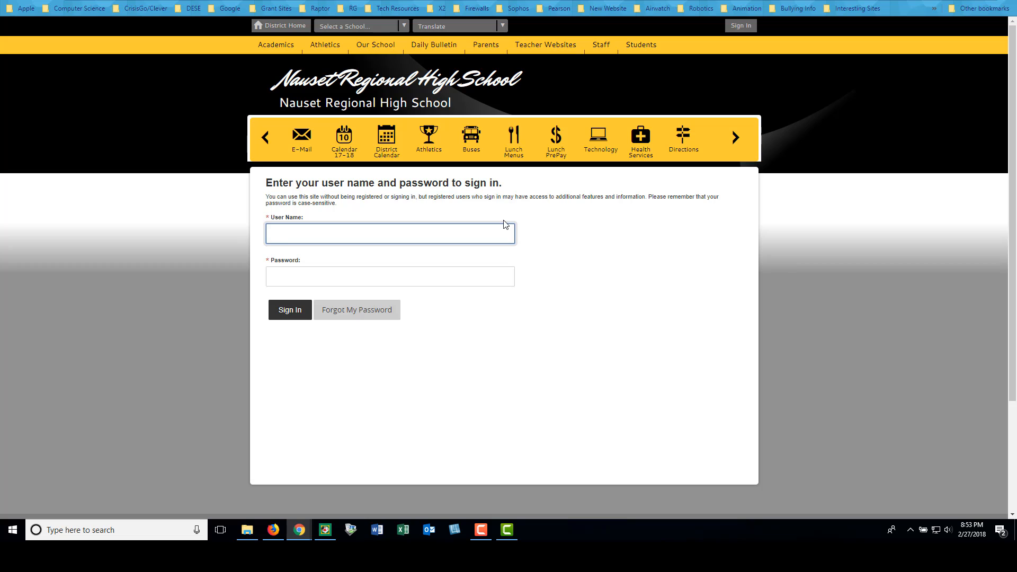
- Sign in with the shared student account's user name and password to reach the protected Homework assignments
{"action": "type", "text": "avoine.student"}
{"action": "key", "text": "Tab"}
{"action": "type", "text": "•••••••"}
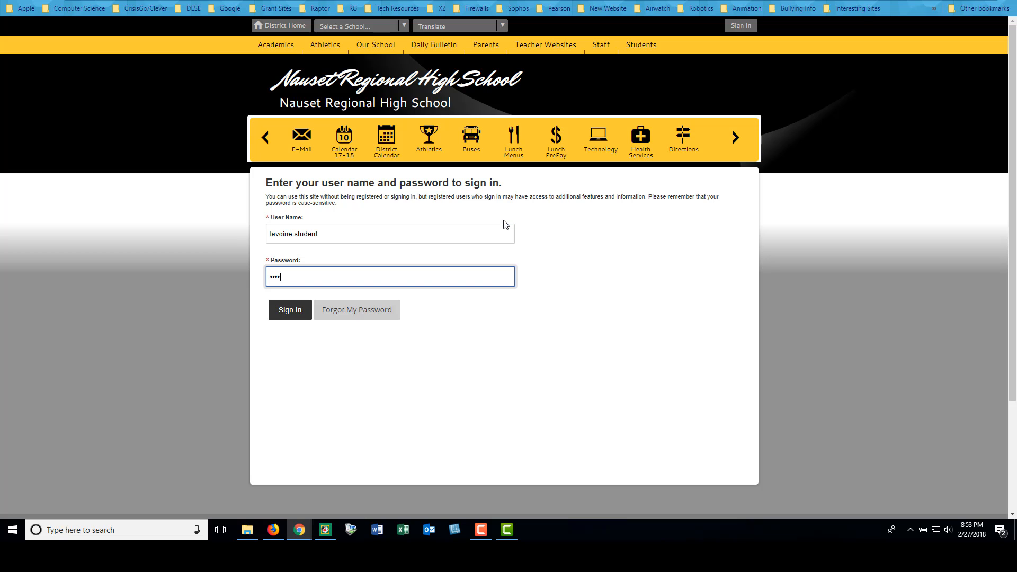
{"action": "left_click", "coordinate": [291, 317]}
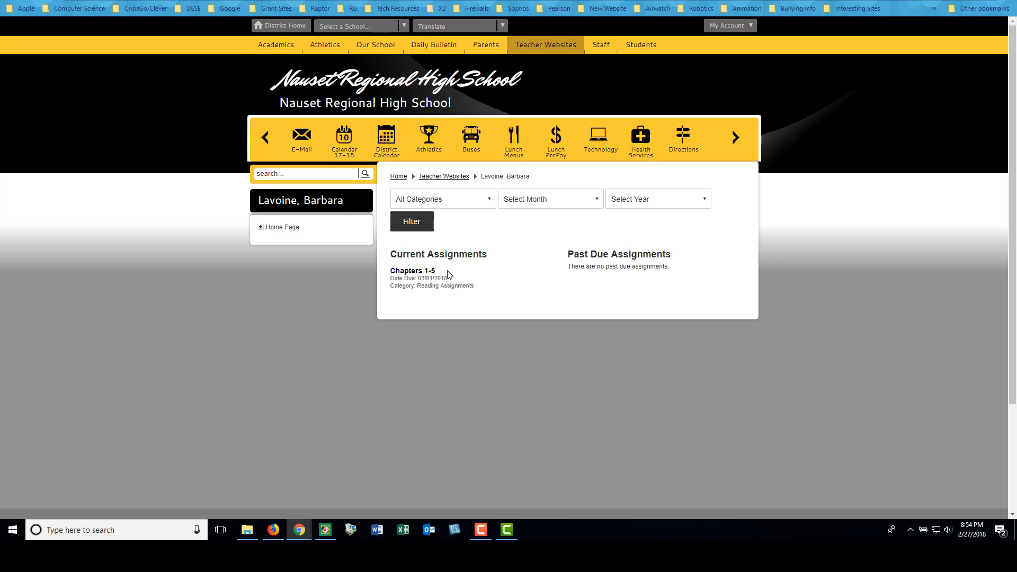
- Open the signed-in student account's settings and review the personal information and Change Password option
{"action": "left_click", "coordinate": [750, 27]}
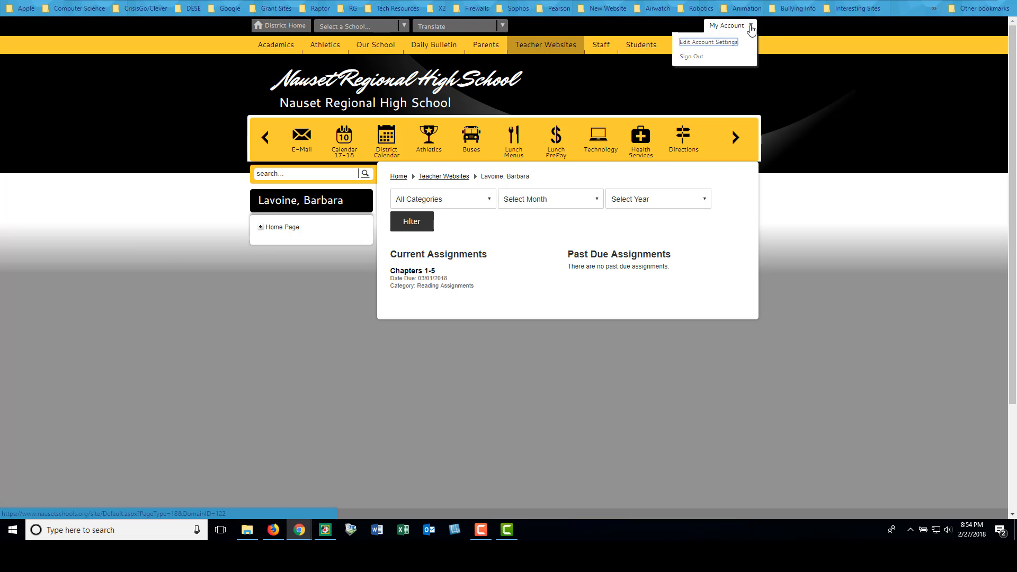
{"action": "left_click", "coordinate": [703, 45]}
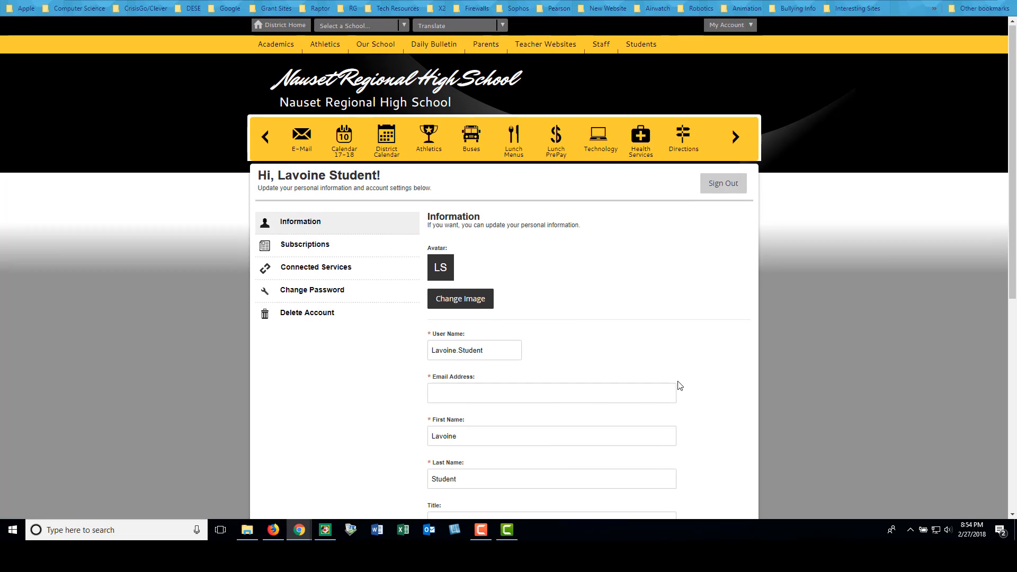
{"action": "scroll", "coordinate": [680, 385], "scroll_direction": "down", "scroll_amount": 1}
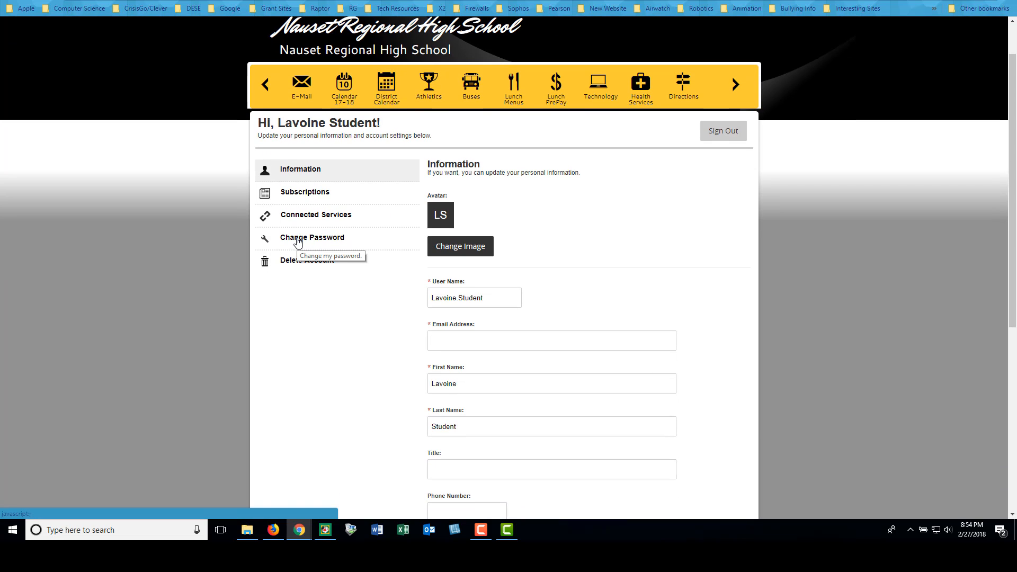